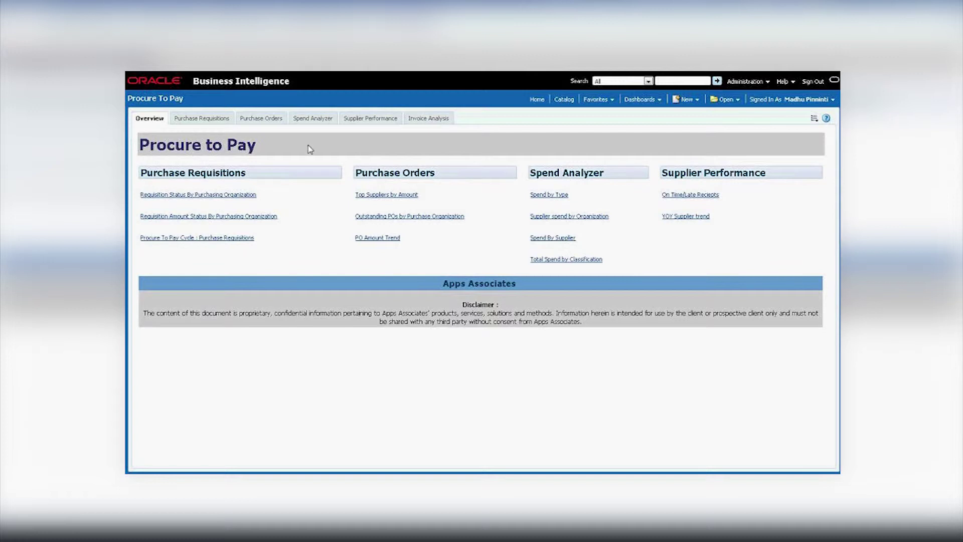
- Open the Purchase Requisitions page and drill into the PO details of the first requisition in the Procure To Pay Cycle table
left_click(202, 119)
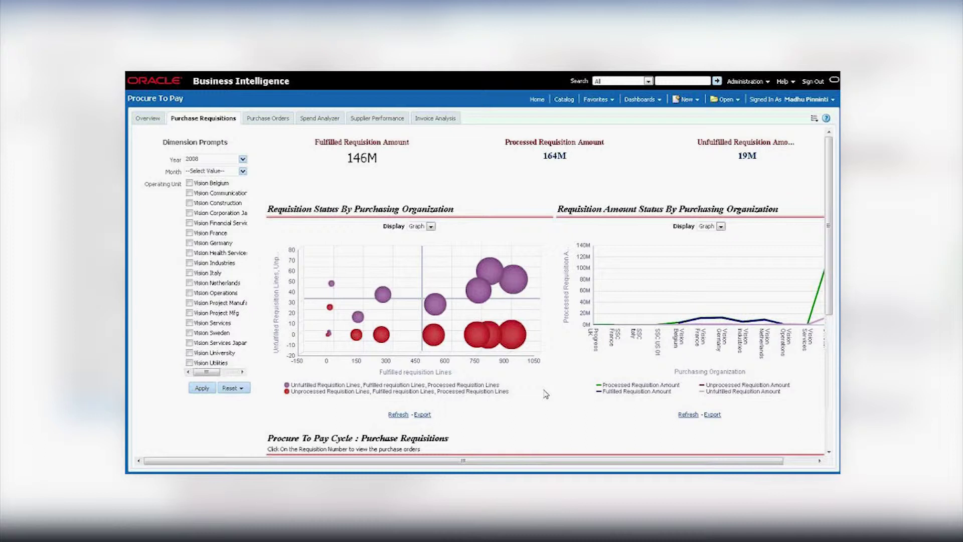
mouse_move(327, 336)
left_click_drag(823, 297, 823, 417)
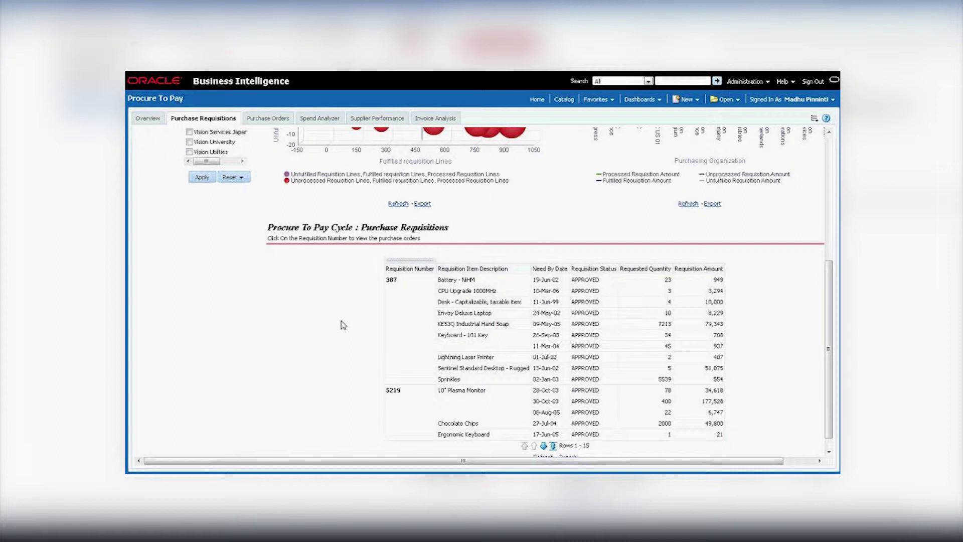
left_click(394, 285)
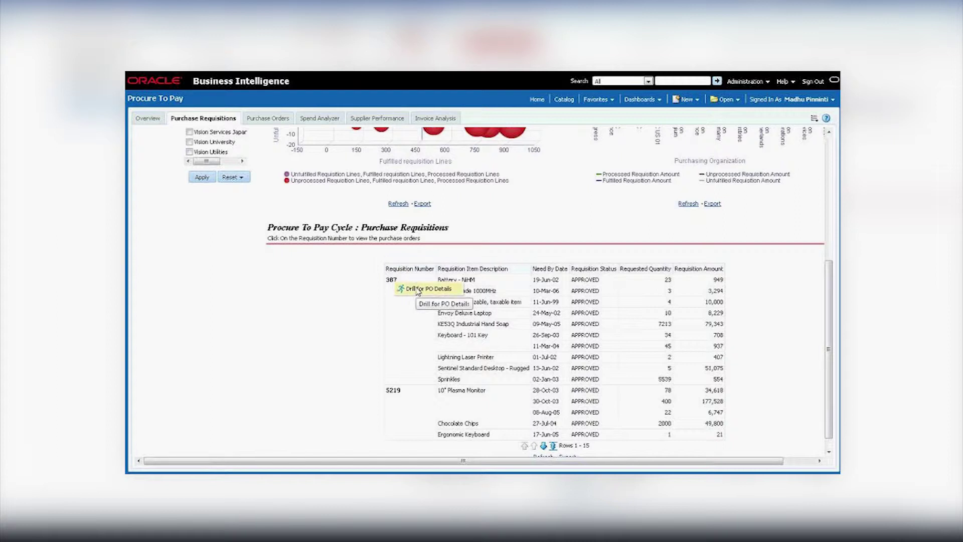
left_click(418, 289)
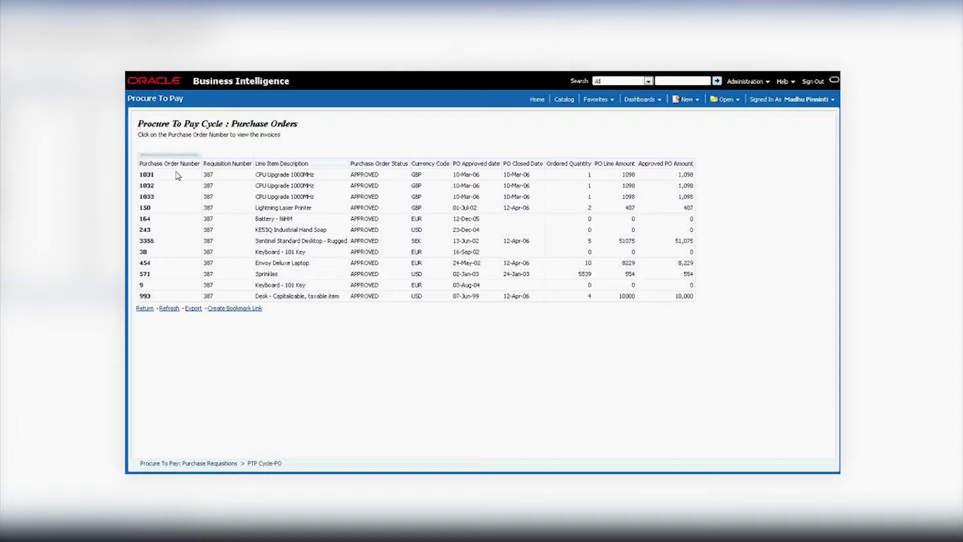
- Drill the first CPU Upgrade 1000MHz purchase order down to its invoice and receipt details, and return to the Purchase Requisitions page
left_click(150, 180)
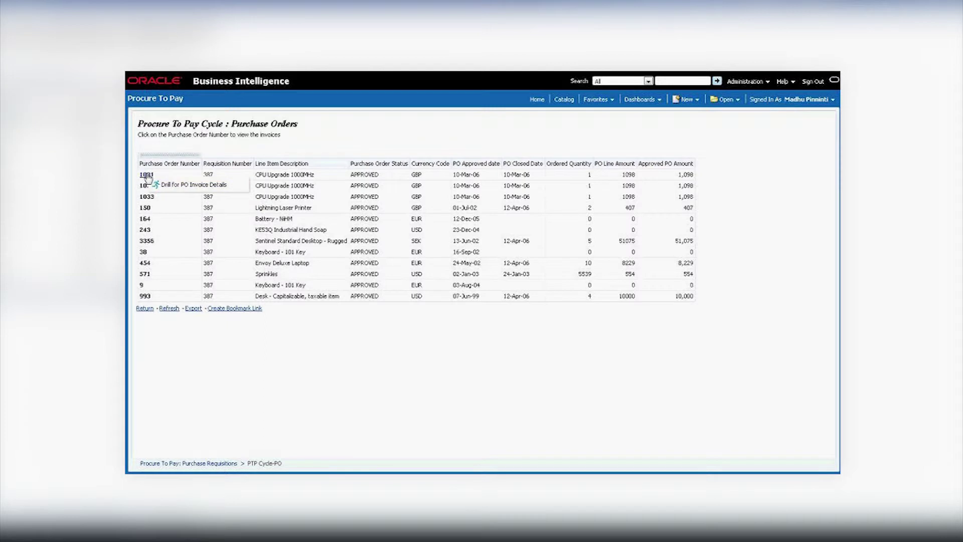
left_click(179, 187)
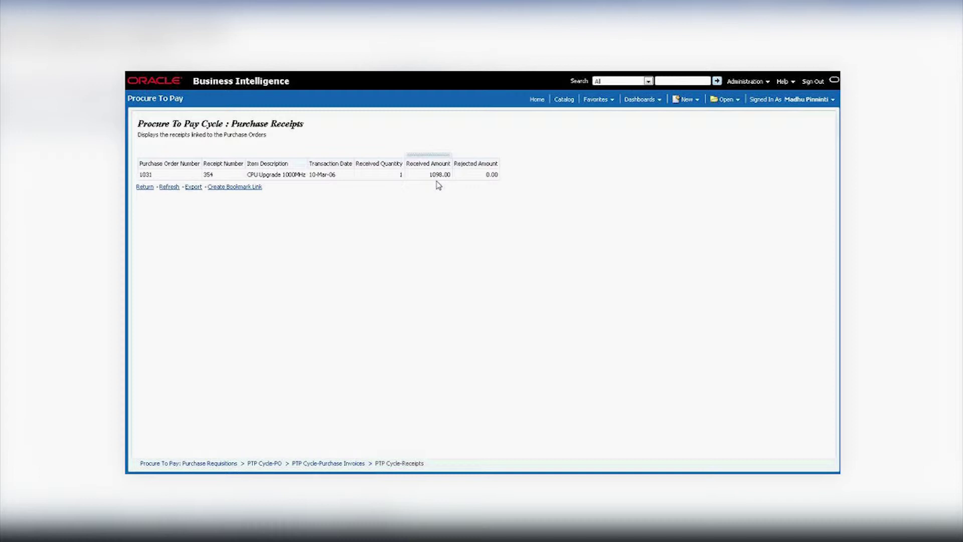
left_click(209, 465)
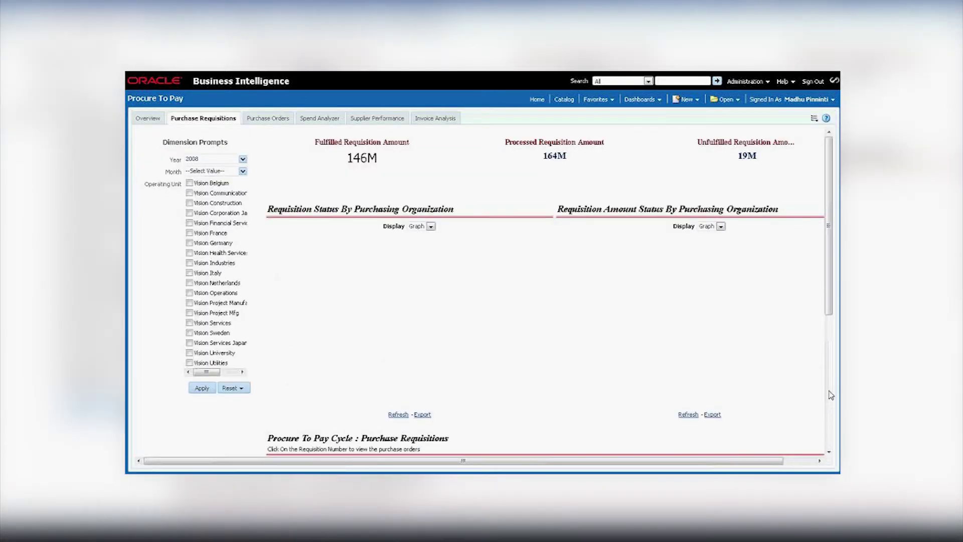
- Review the Procure To Pay Cycle requisition table with its PO drill option, along with the requisition status charts and amount totals
scroll(410, 265, "down", 5)
left_click(392, 267)
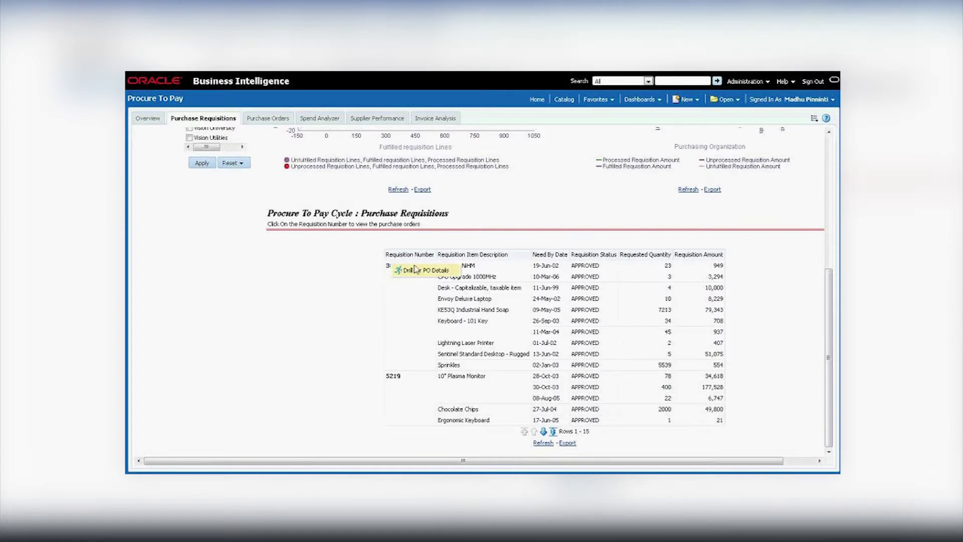
left_click(409, 272)
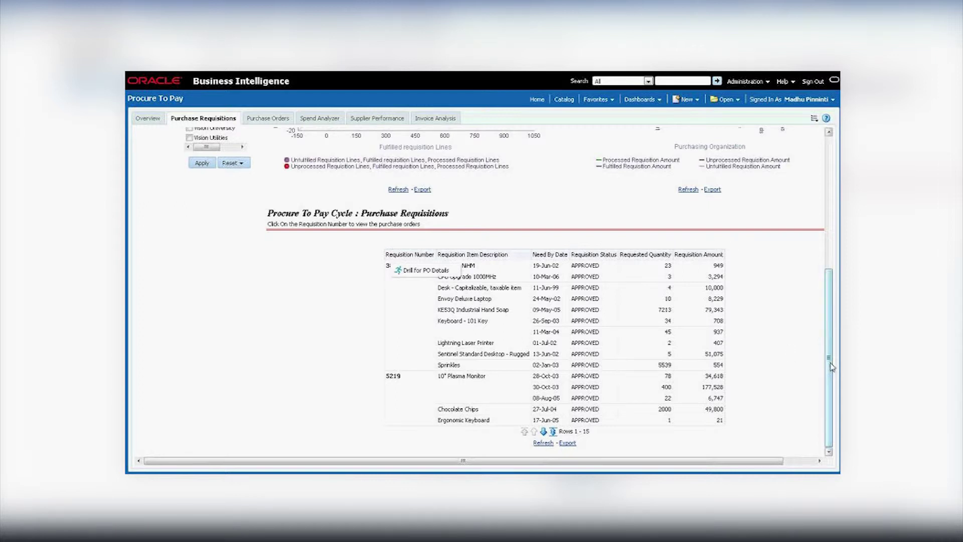
left_click_drag(829, 366, 829, 185)
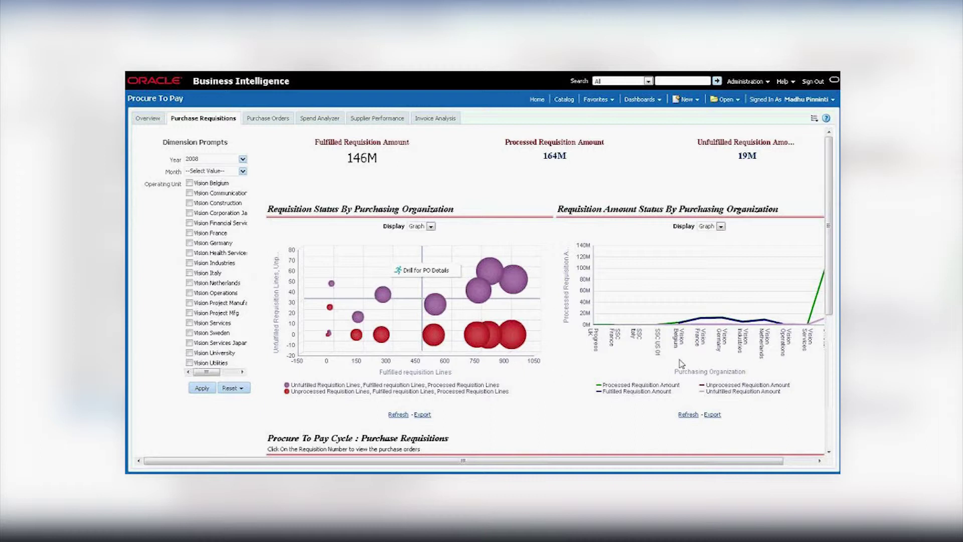
left_click(828, 335)
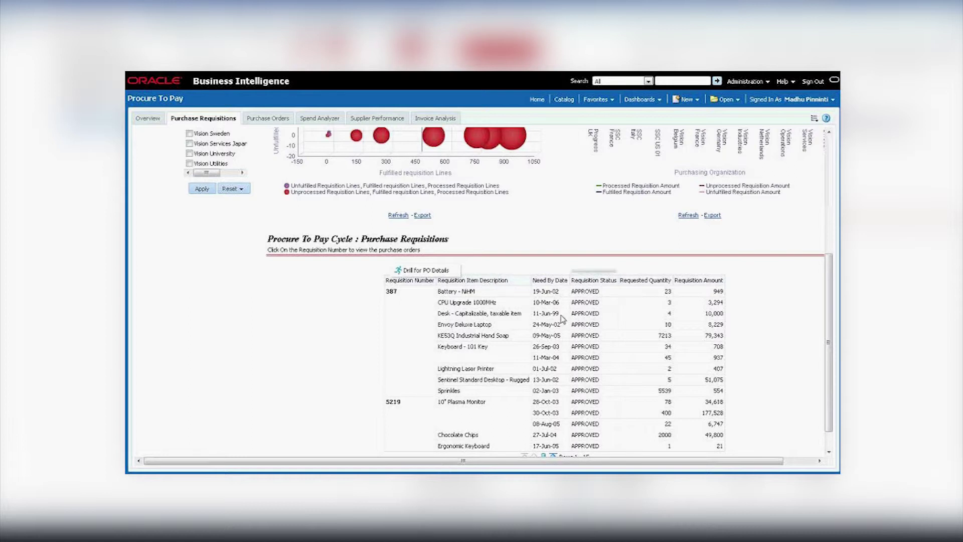
left_click(829, 199)
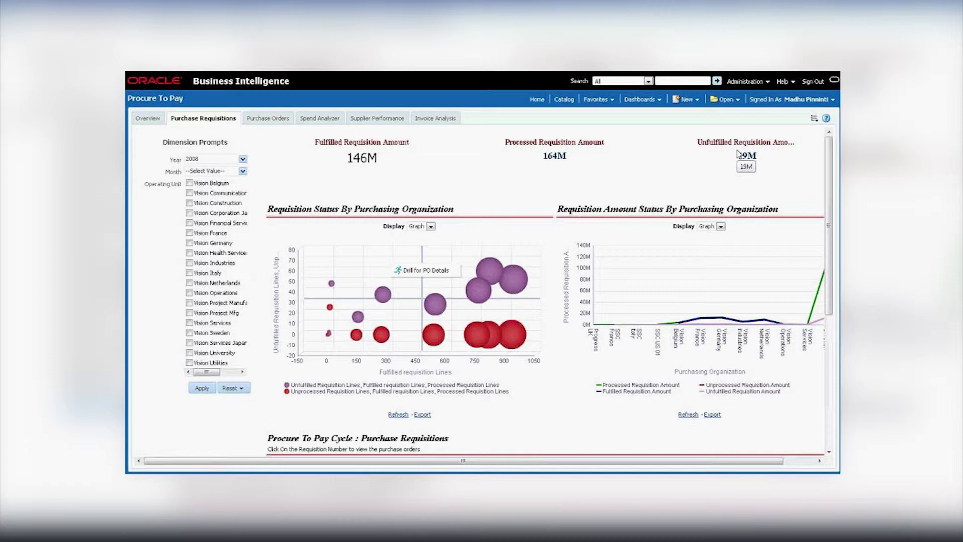
- On the Purchase Orders page, display Top Suppliers by Amount as a table and switch it back to the graph
left_click(268, 120)
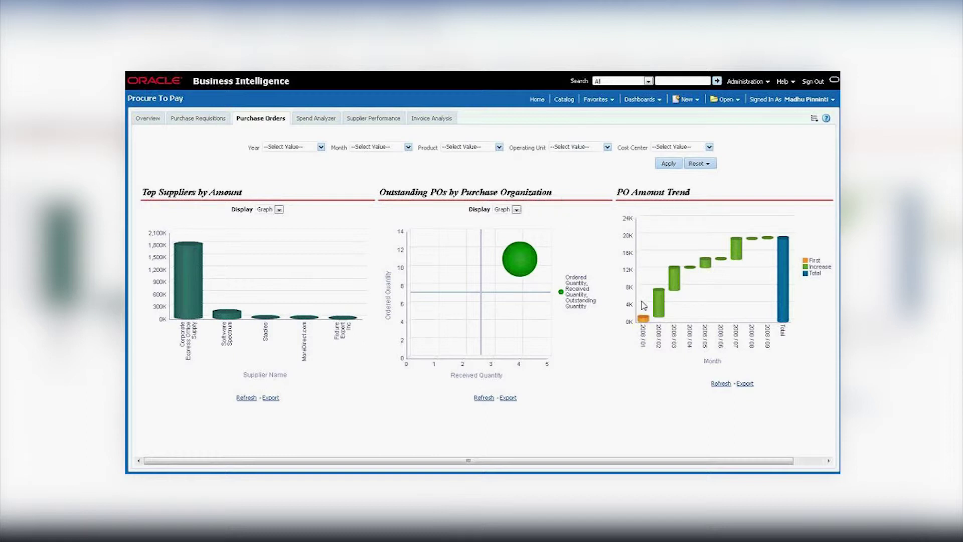
mouse_move(785, 314)
left_click(271, 209)
left_click(263, 226)
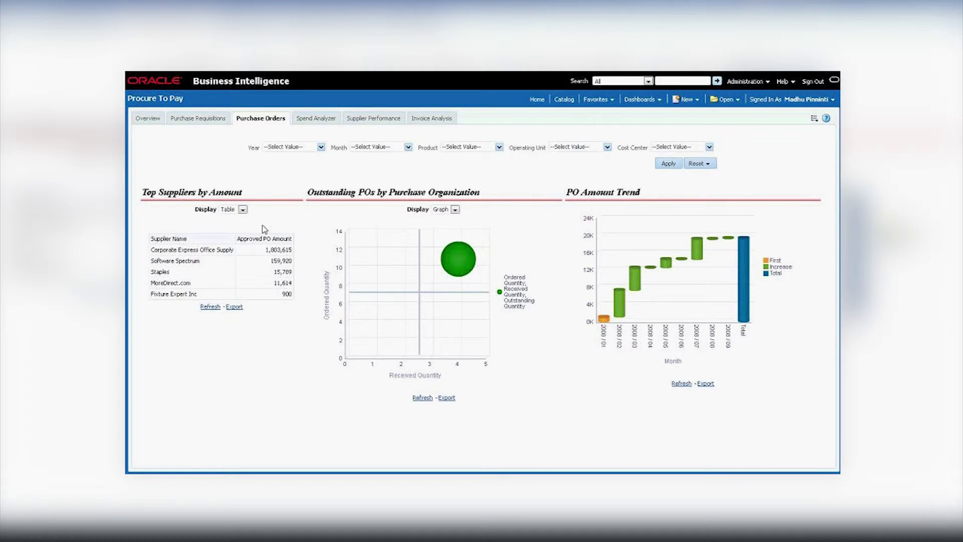
left_click(242, 209)
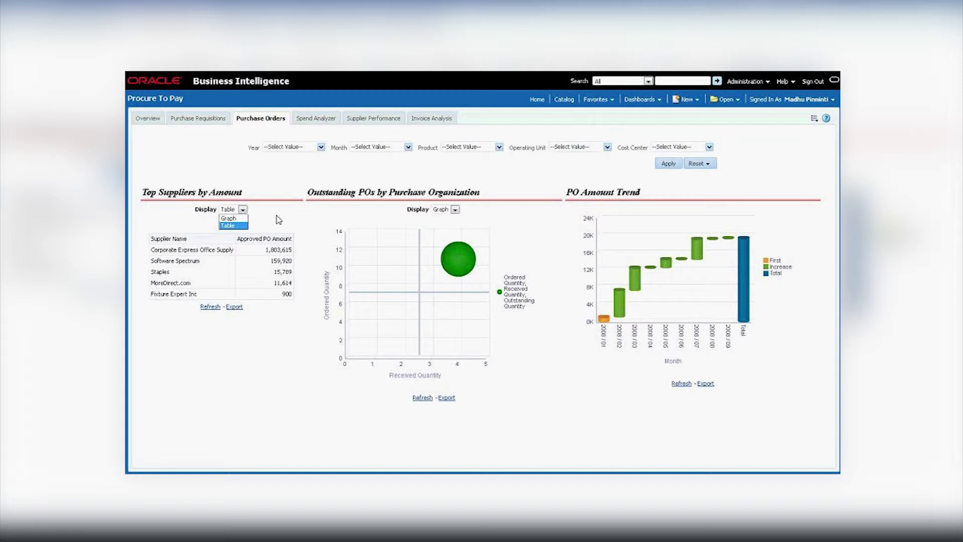
left_click(243, 218)
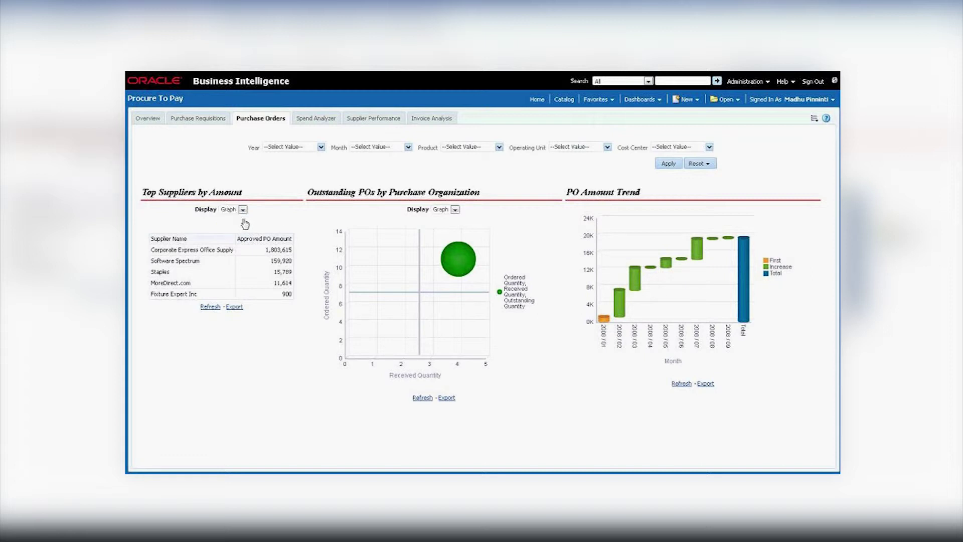
- Open the Spend Analyzer page and set the Spend by Type dimension to Category
left_click(320, 122)
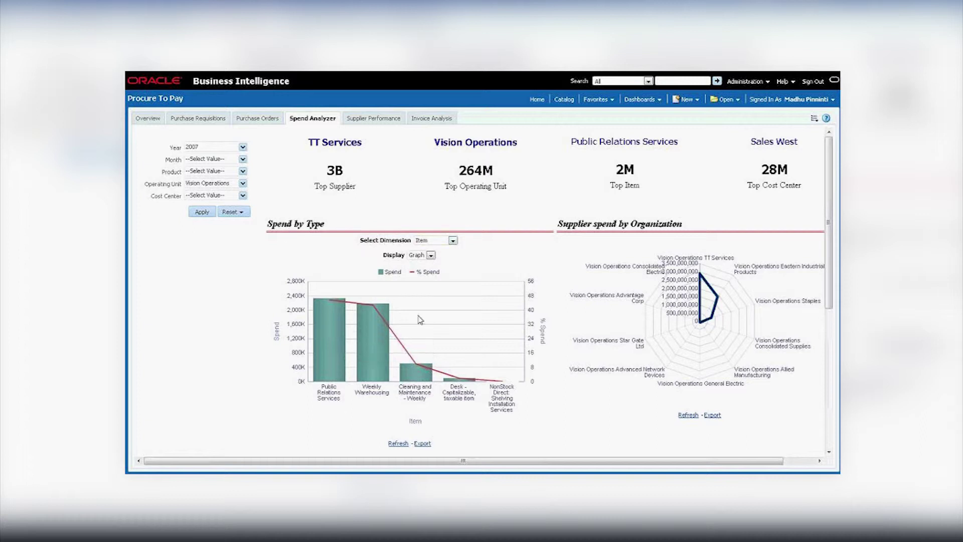
left_click(451, 241)
left_click(446, 258)
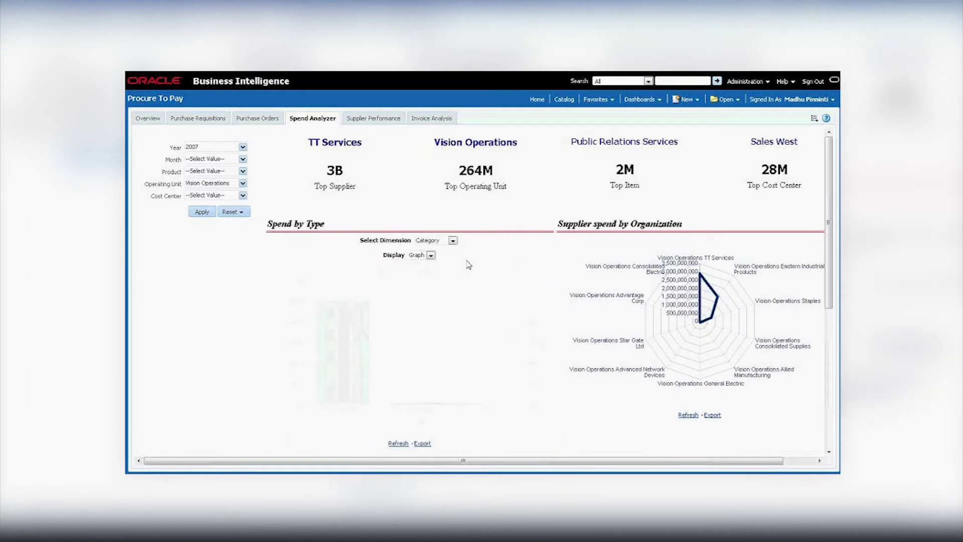
mouse_move(349, 389)
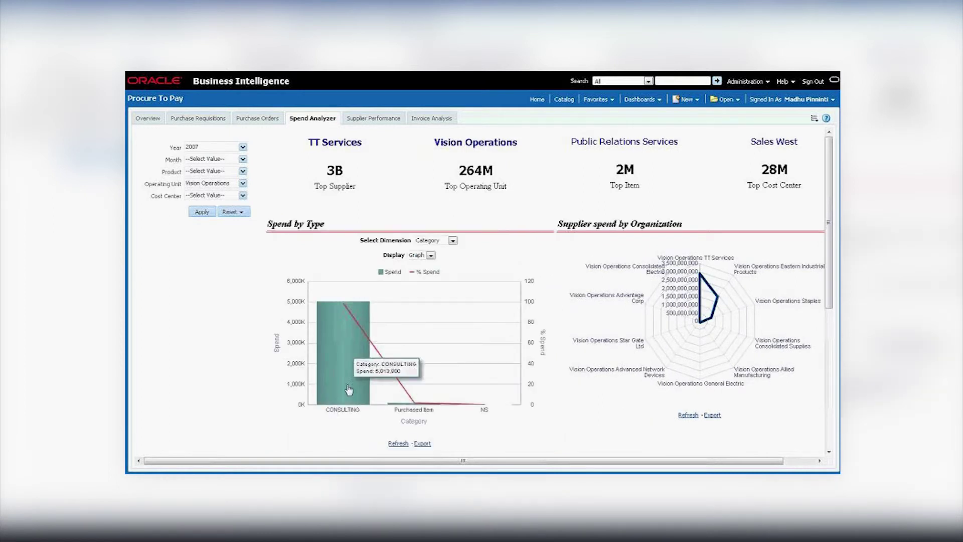
left_click(452, 240)
left_click(446, 257)
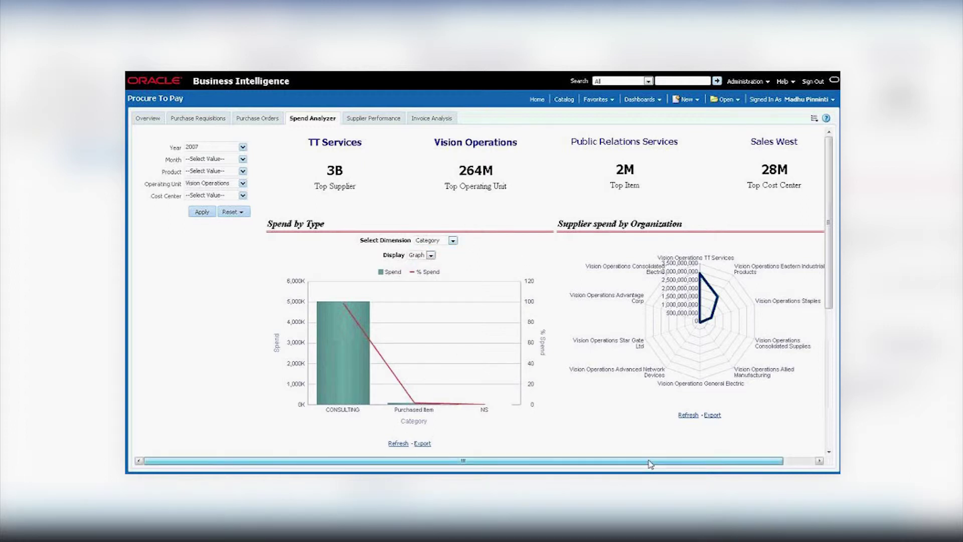
left_click_drag(650, 464, 682, 463)
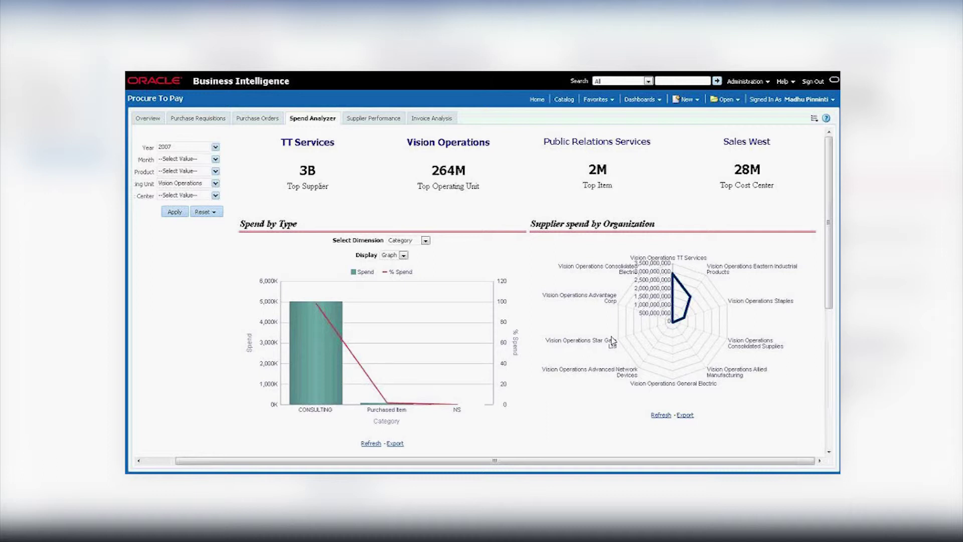
left_click(396, 256)
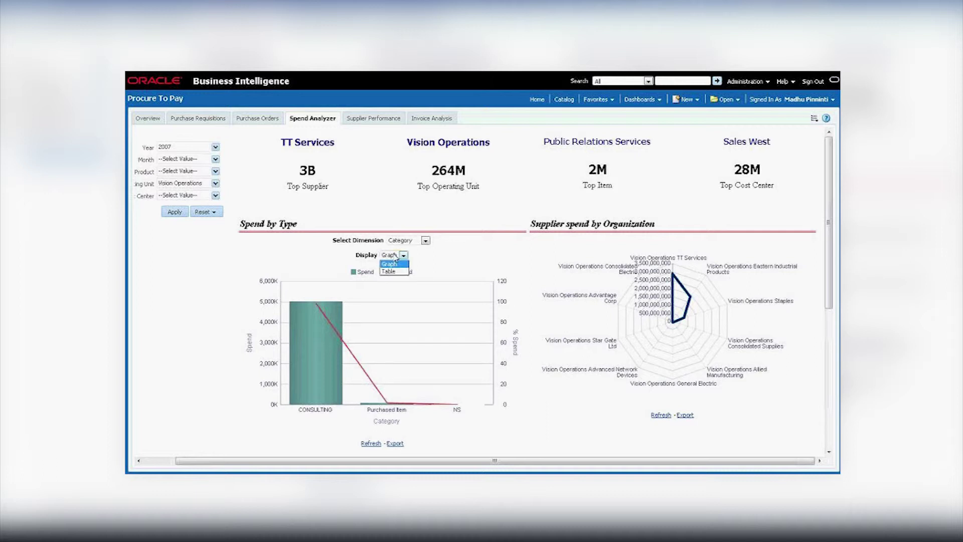
left_click(357, 241)
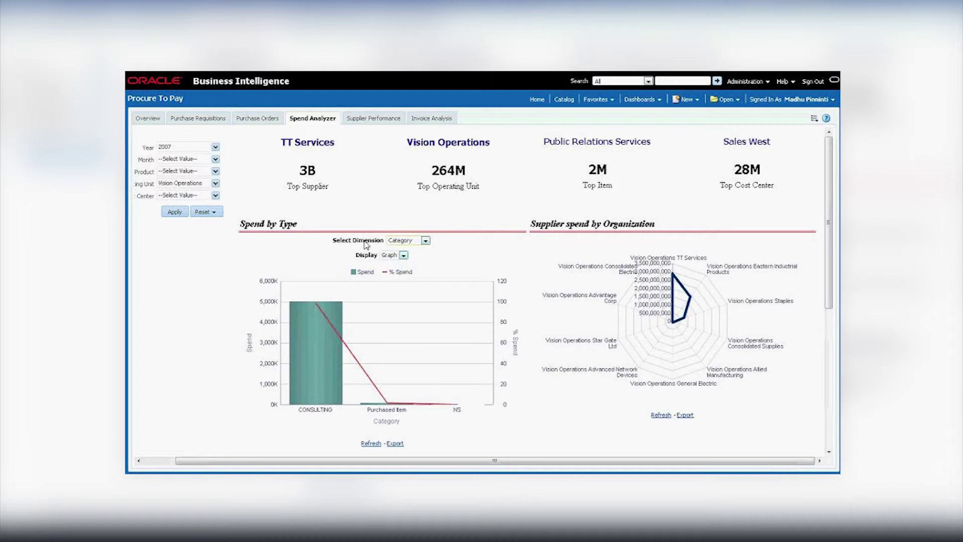
left_click(392, 244)
left_click(372, 253)
left_click(390, 256)
left_click(389, 264)
- Set the Spend by Type dimension to Cost Center and display it as a table
left_click(404, 241)
left_click(403, 263)
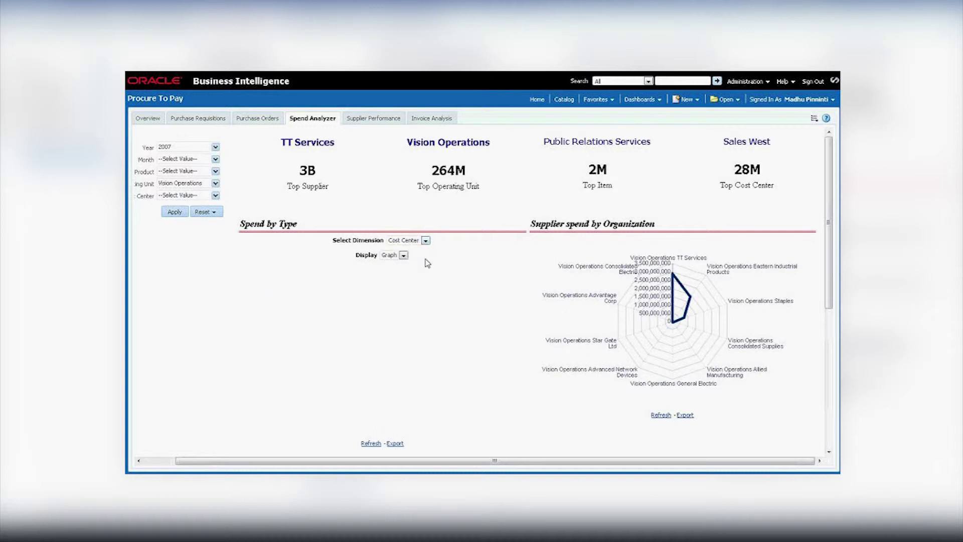
left_click(396, 256)
left_click(398, 272)
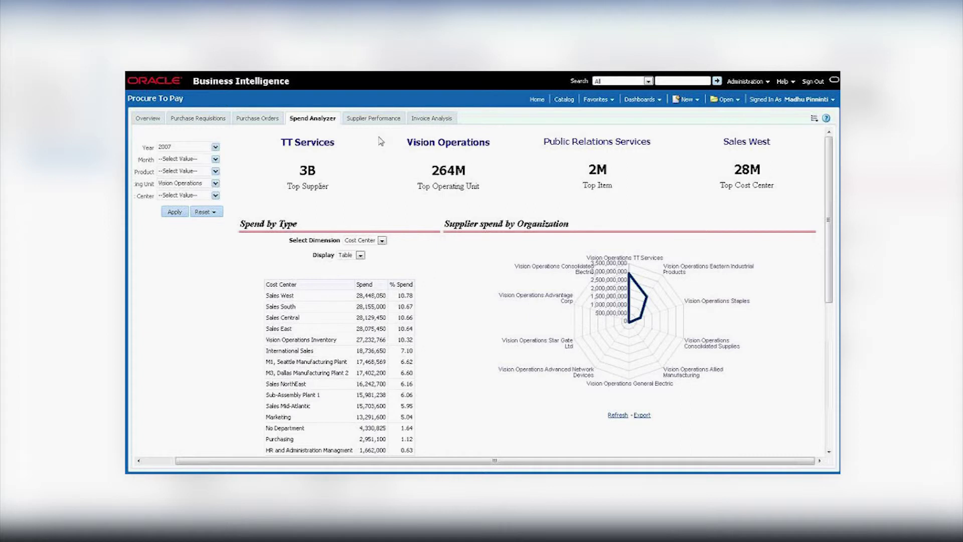
- Open the Supplier Performance page and examine the received early, late and on-time indicators and the supplier treemaps
left_click(378, 120)
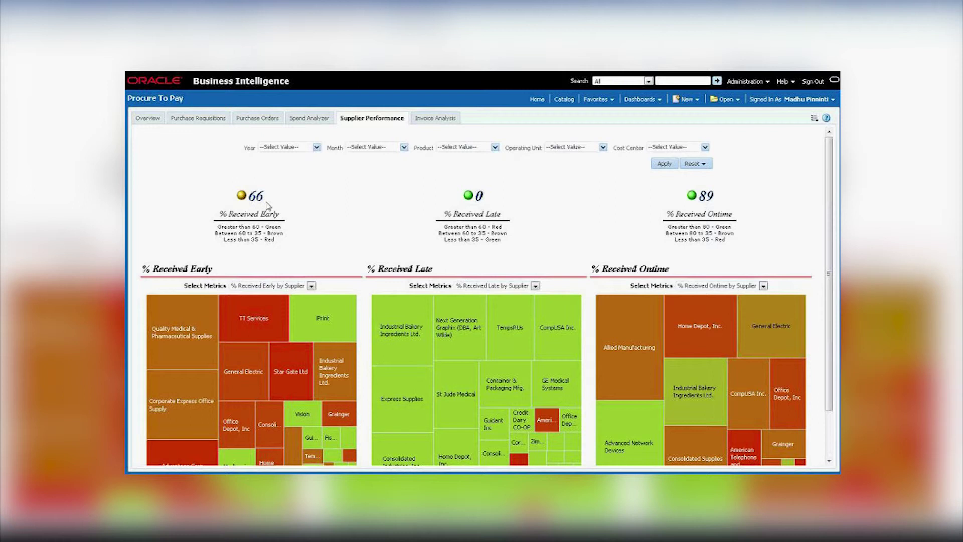
mouse_move(242, 198)
mouse_move(277, 204)
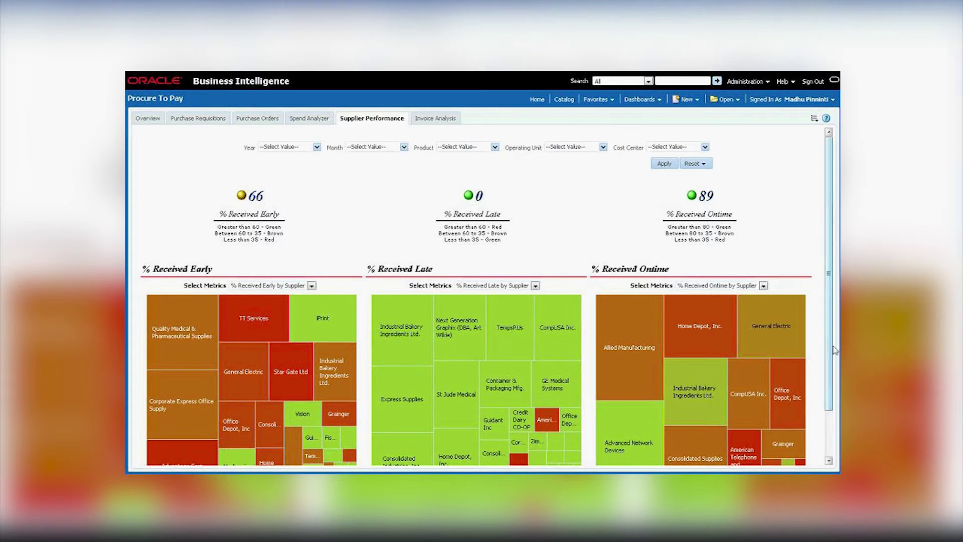
left_click_drag(828, 349, 829, 398)
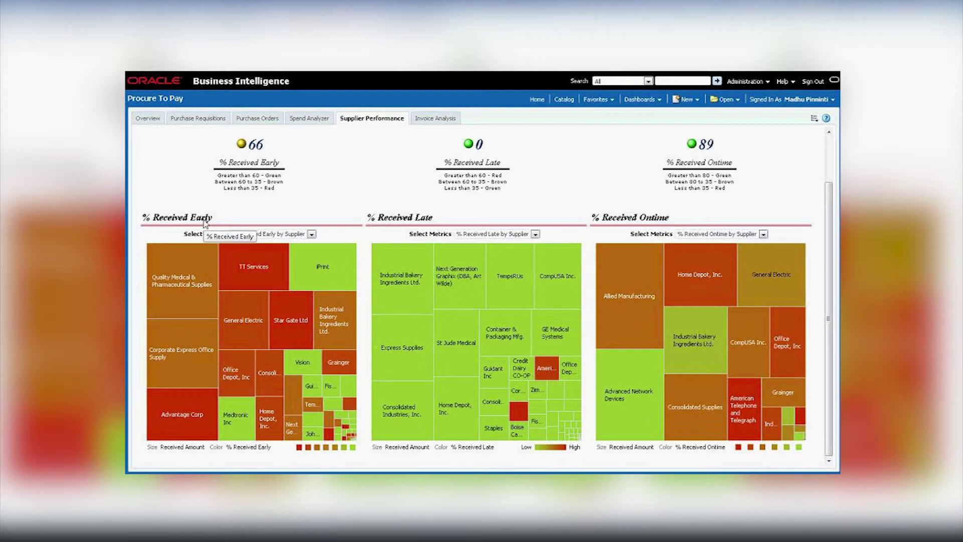
mouse_move(174, 442)
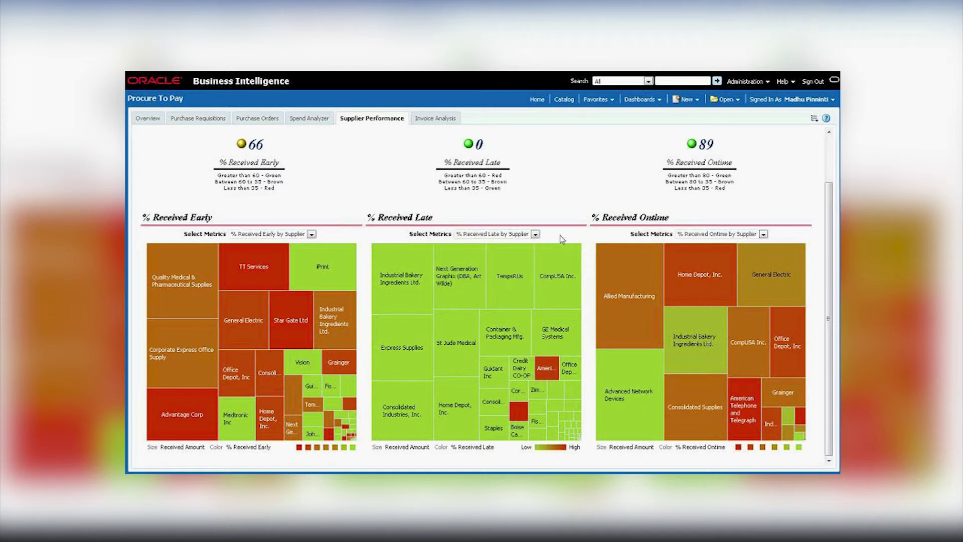
mouse_move(459, 278)
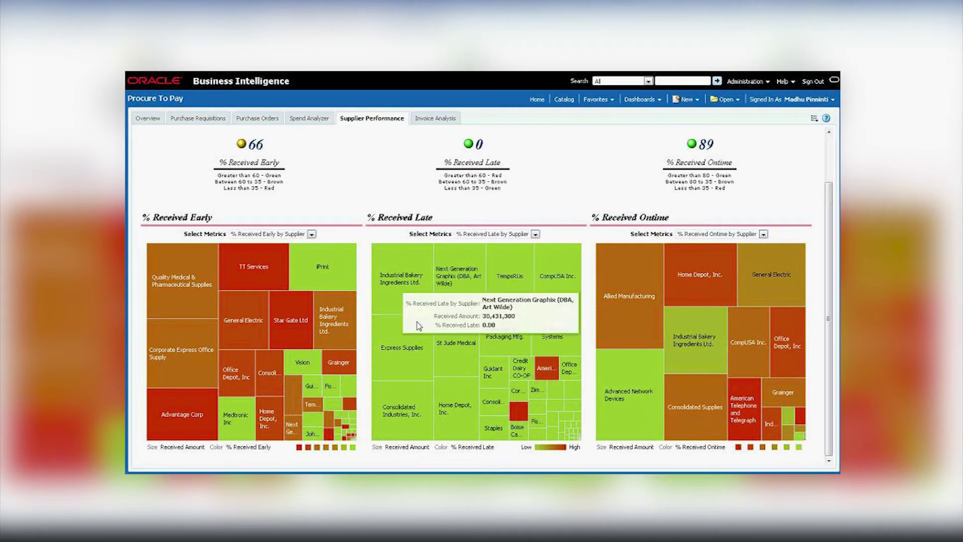
mouse_move(527, 412)
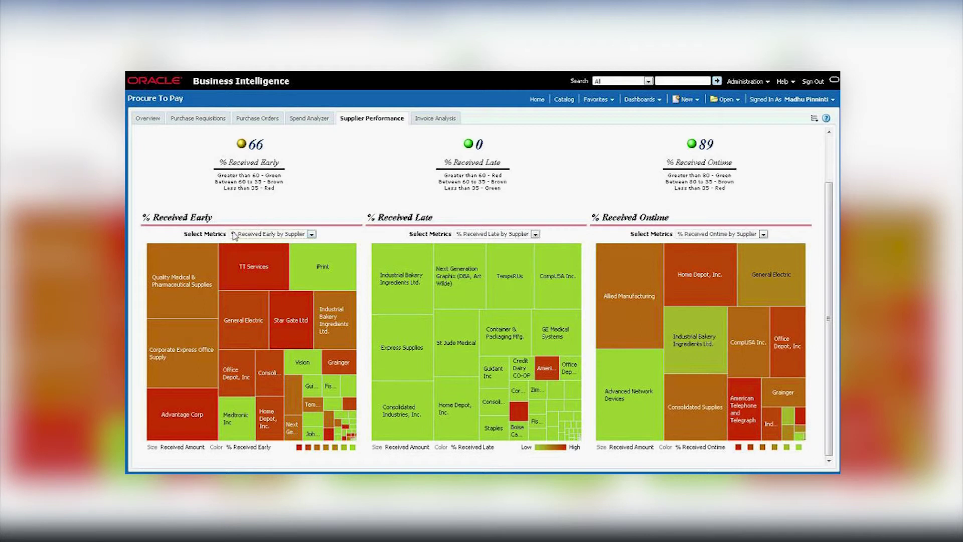
- View the % Received Early treemap by item and return its metric to % Received Early by Supplier
left_click(298, 236)
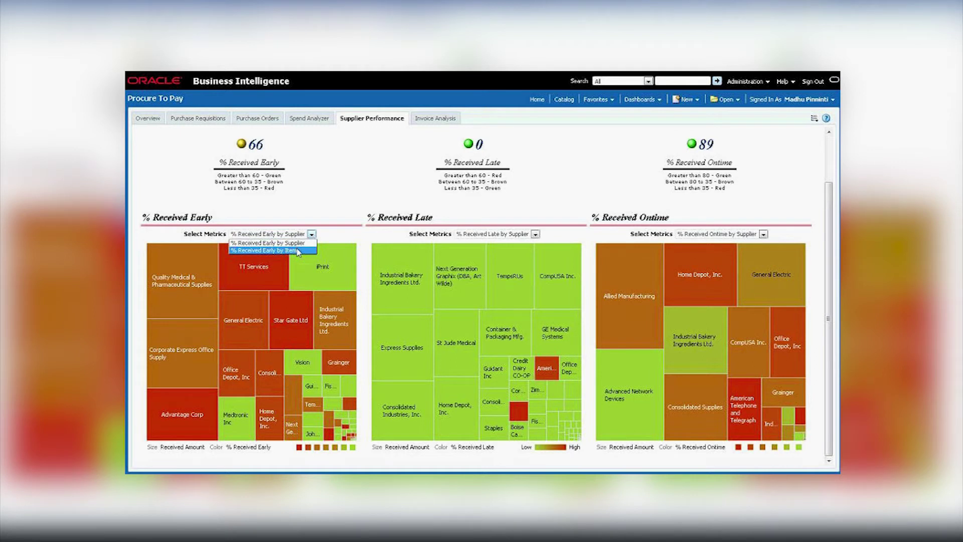
left_click(298, 251)
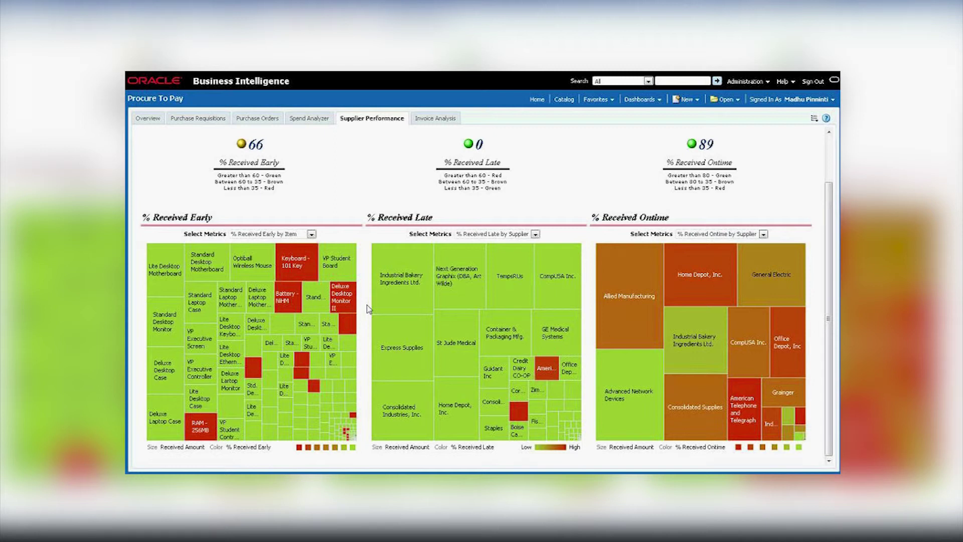
left_click(298, 234)
left_click(295, 243)
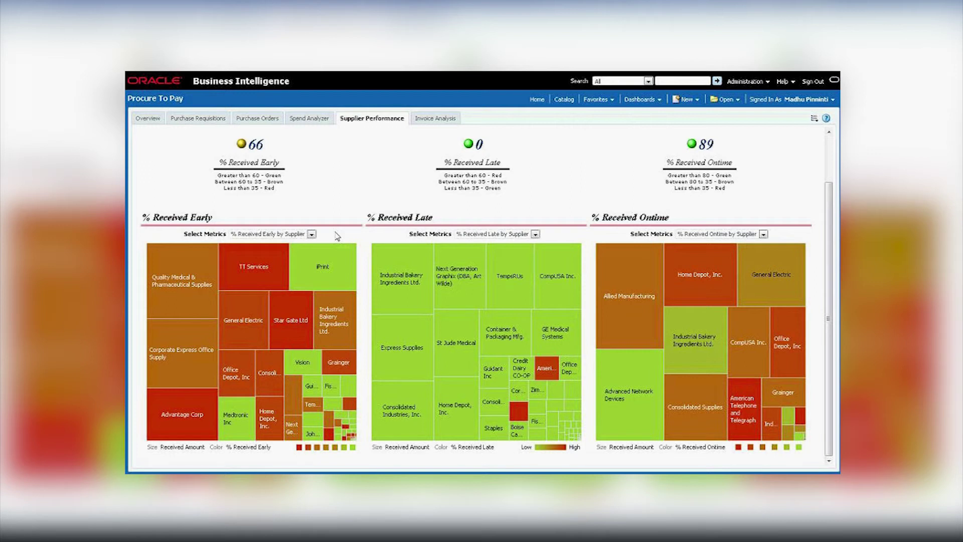
- Open the Invoice Analysis page to review the invoice summary by vendor
left_click(442, 121)
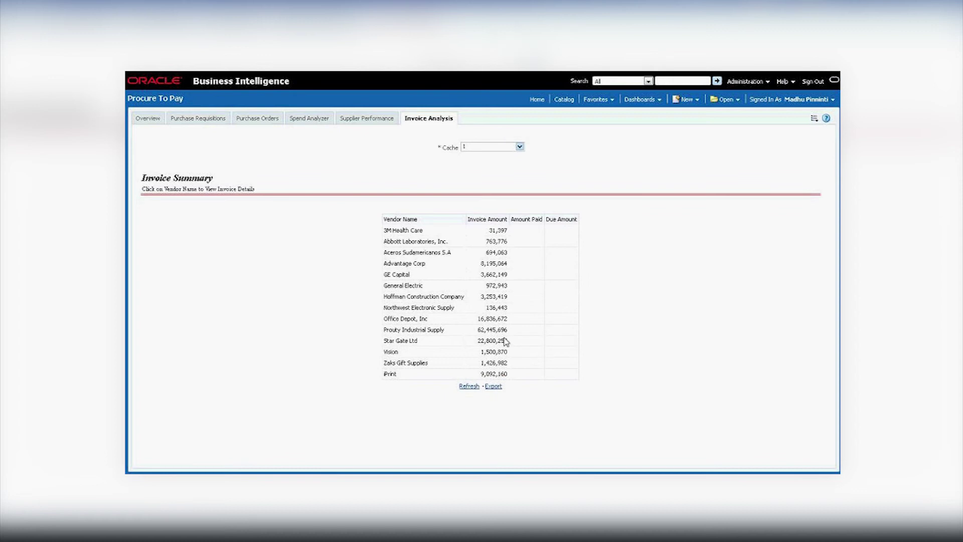
- Check the export formats offered for the invoice summary without exporting it
left_click(494, 387)
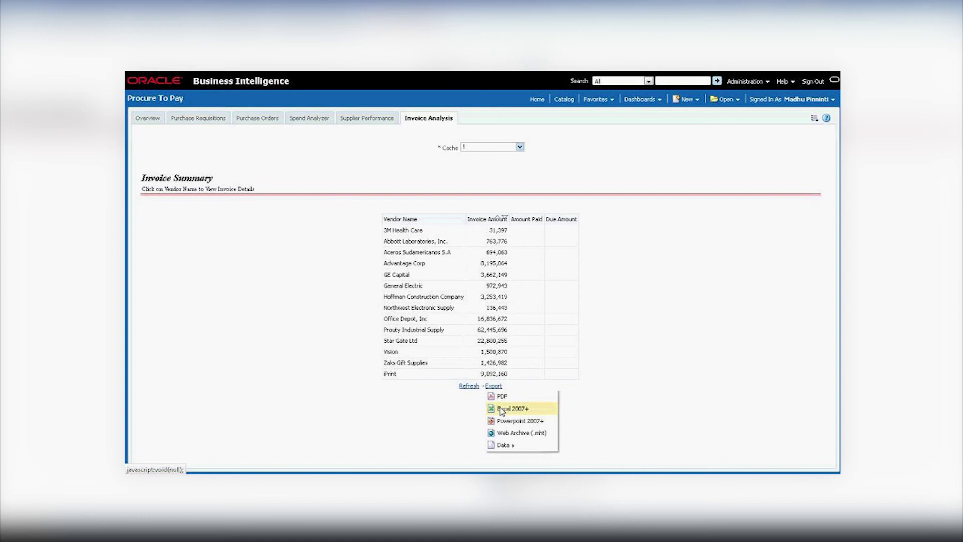
left_click(385, 411)
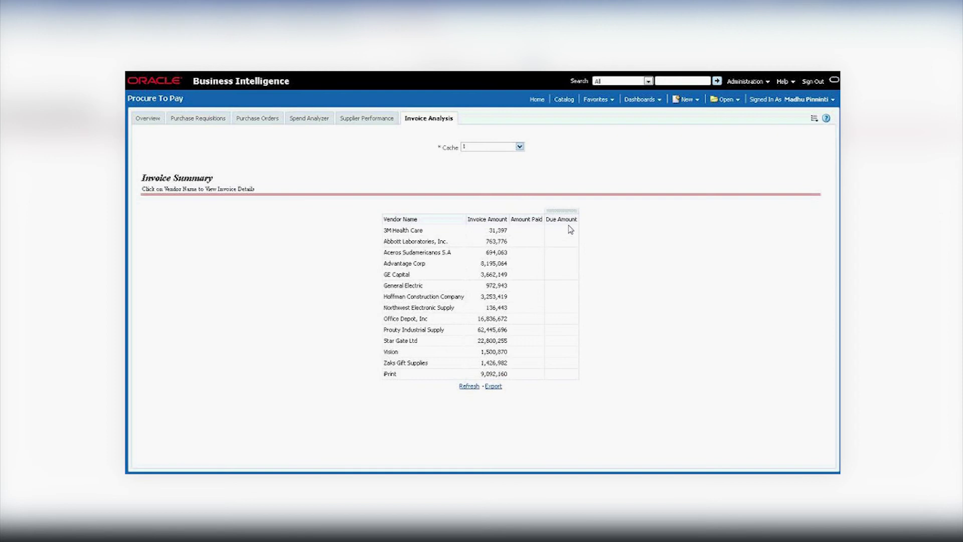
- Open the Data Loader and upload the Vendor Payment Data file as the source of a new data load
left_click(759, 85)
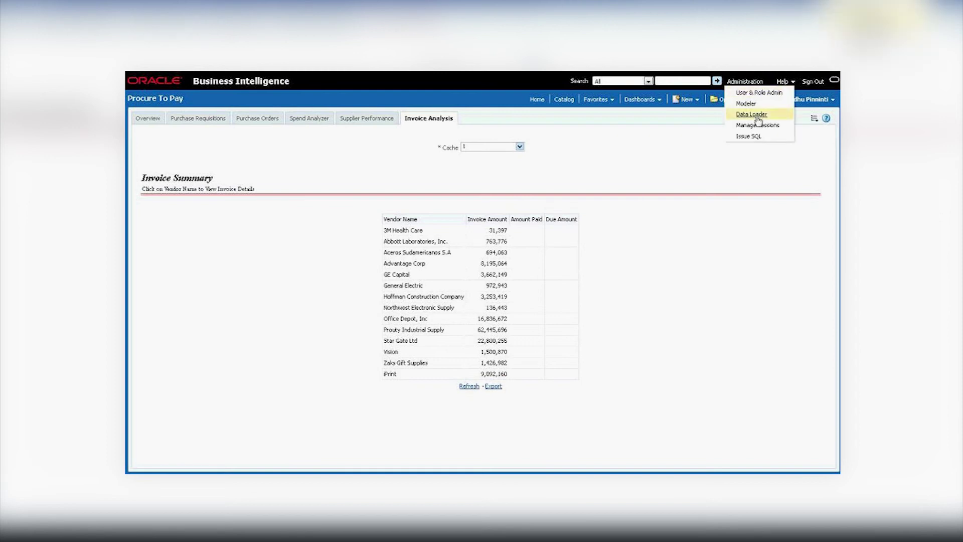
left_click(755, 115)
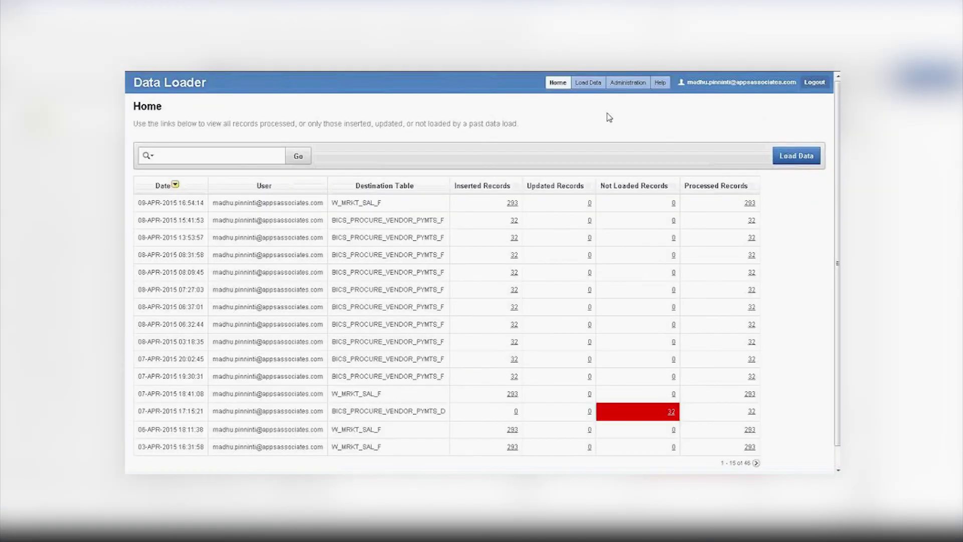
left_click(784, 156)
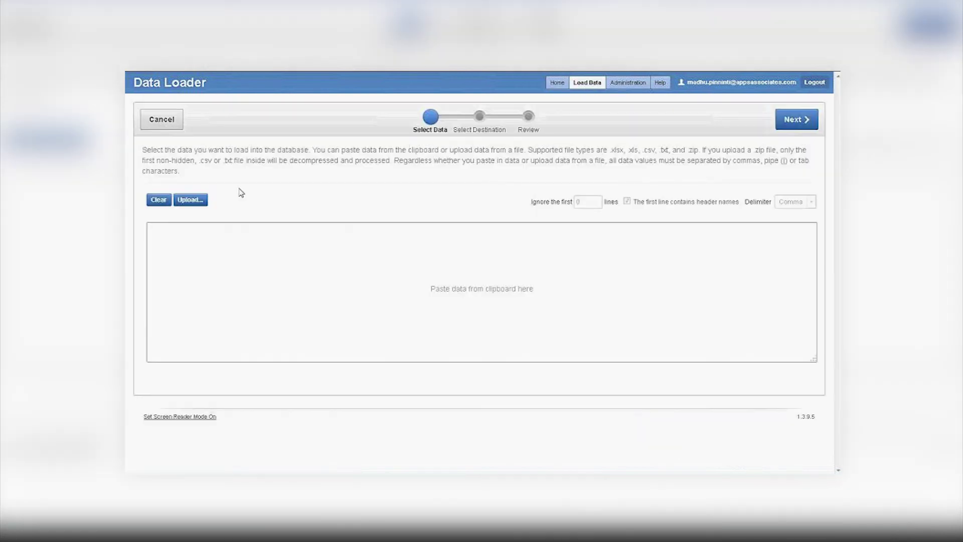
left_click(191, 200)
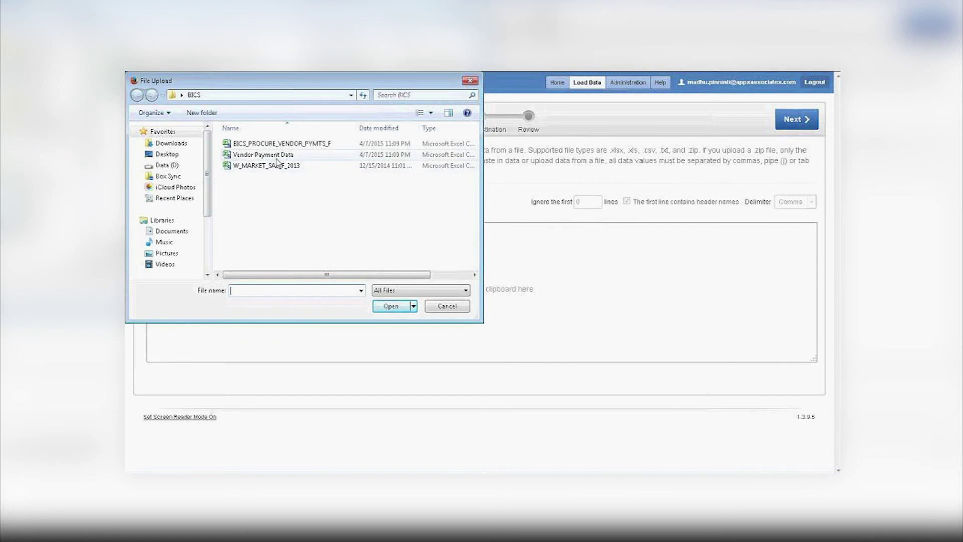
left_click(277, 155)
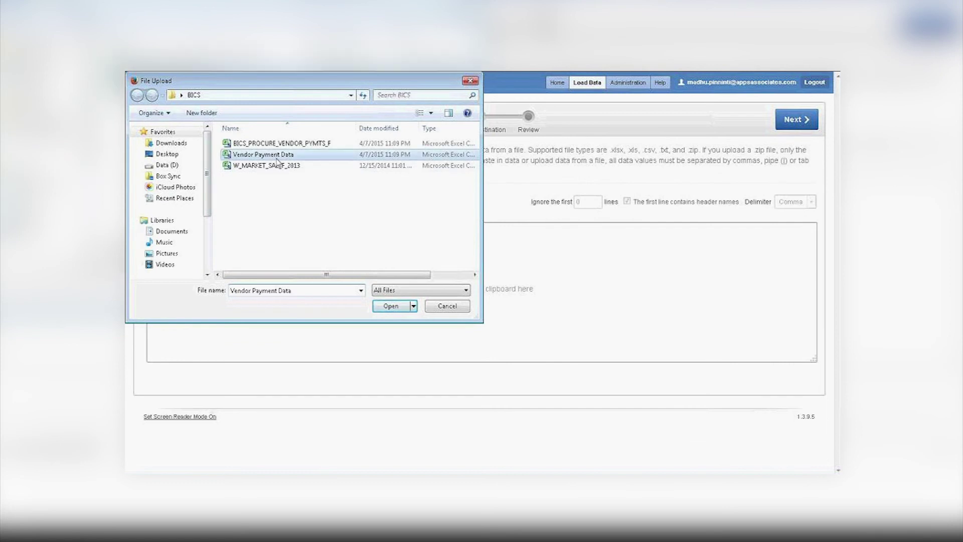
left_click(399, 307)
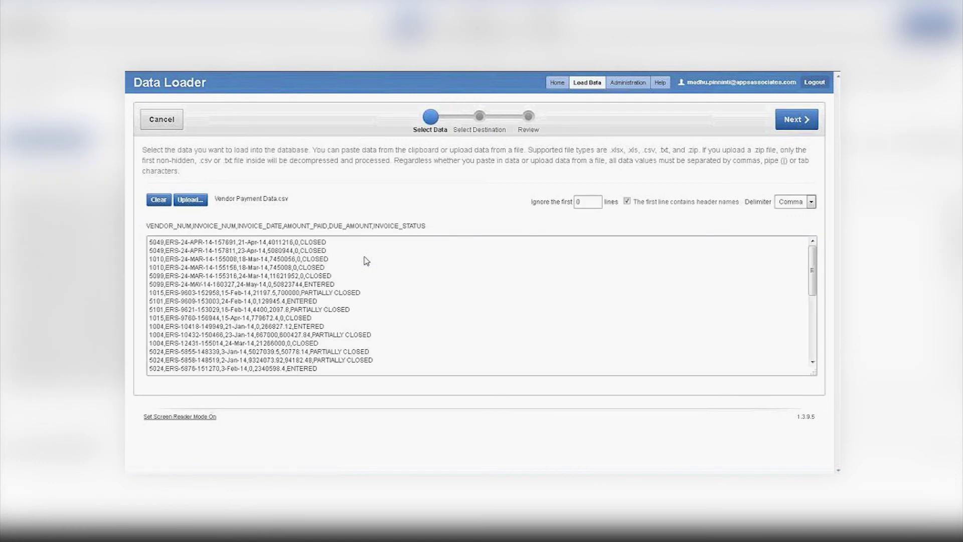
left_click(795, 120)
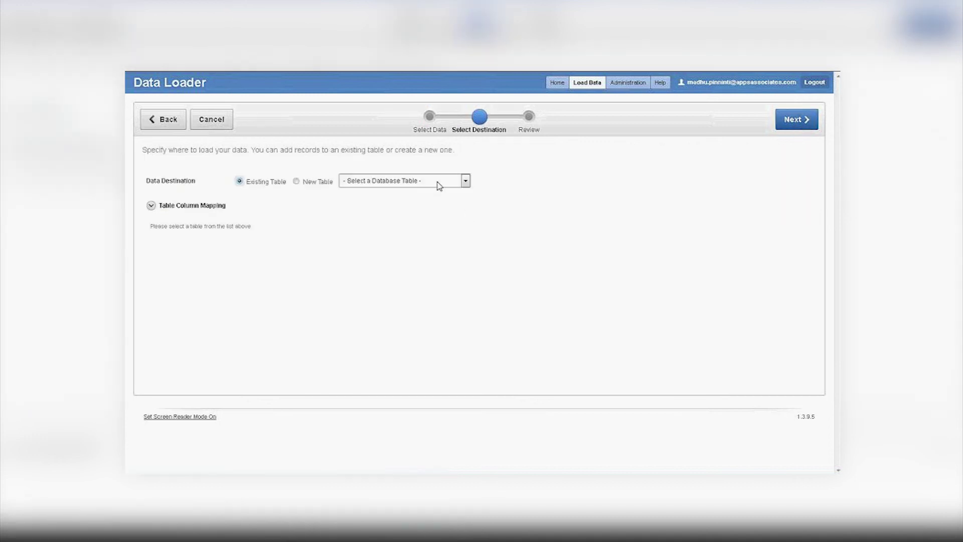
- Set the existing table BICS_PROCURE_VENDOR_PYMTS_F as the load destination and proceed to the review with the proposed column mapping
left_click(440, 186)
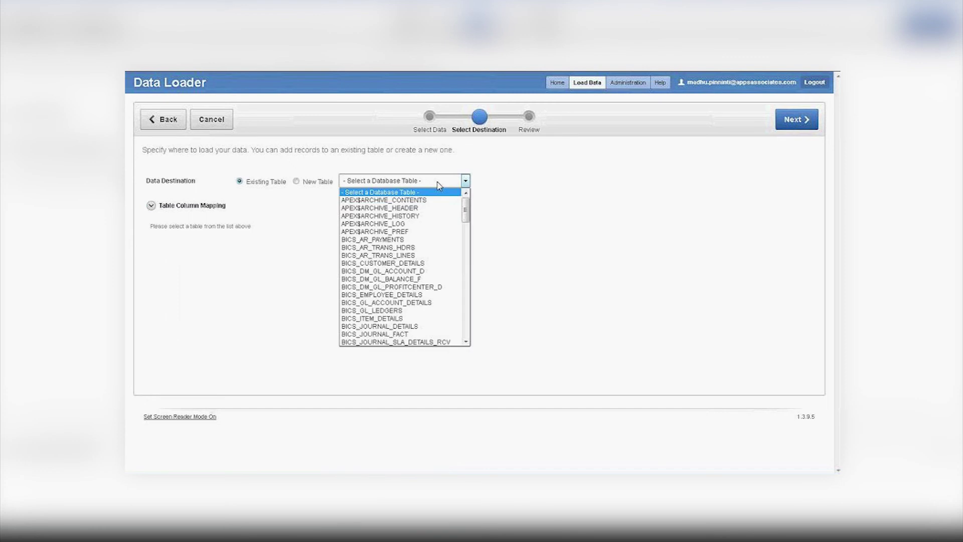
left_click_drag(466, 213, 466, 243)
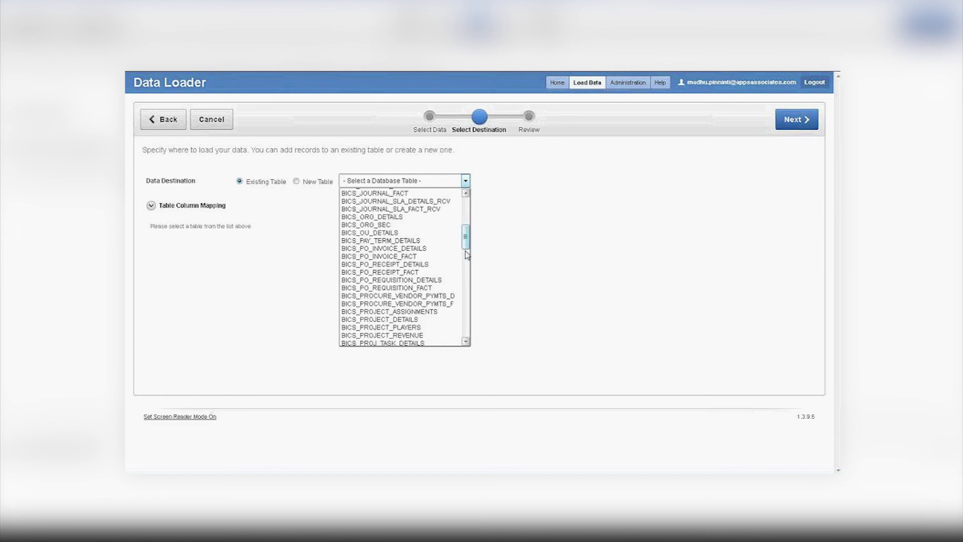
left_click(448, 304)
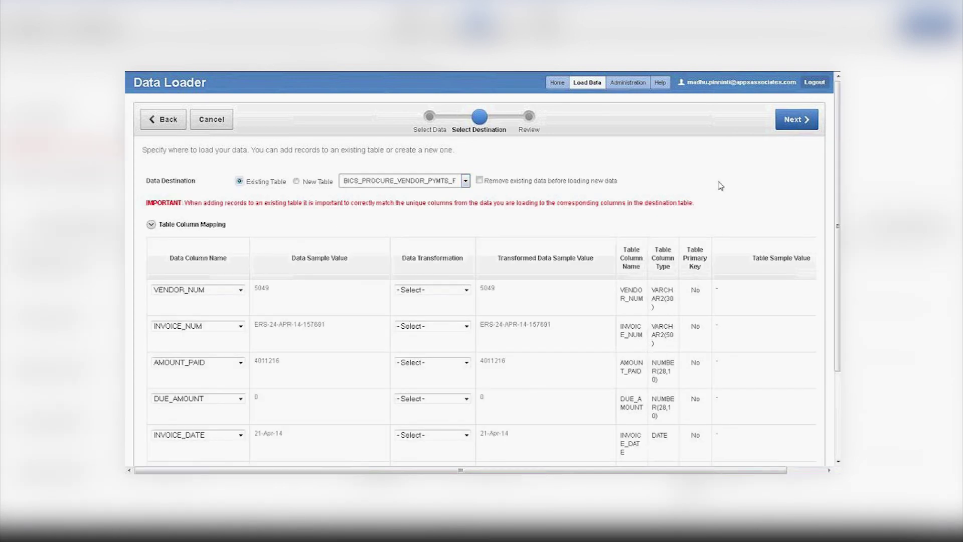
left_click(792, 123)
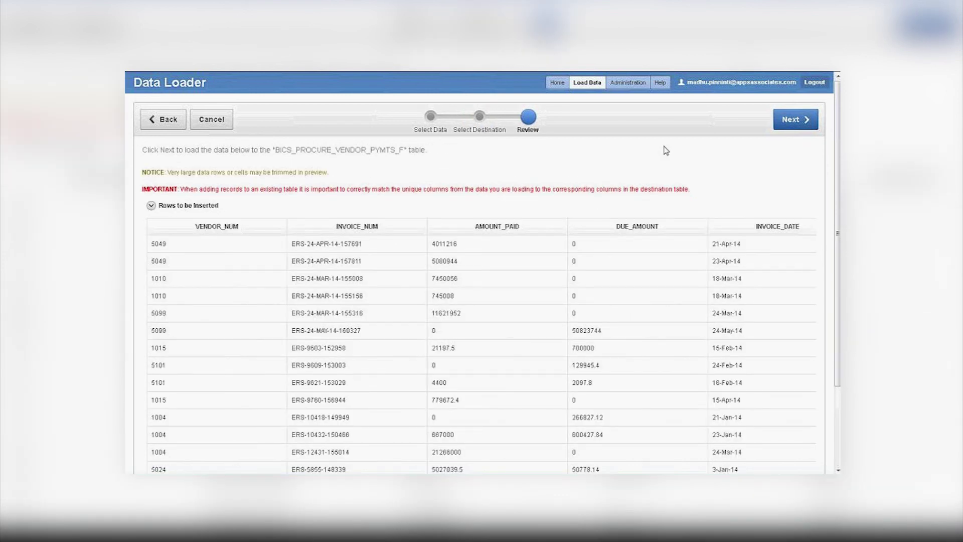
- Load the reviewed vendor payment rows into the table and close the load summary
left_click(804, 120)
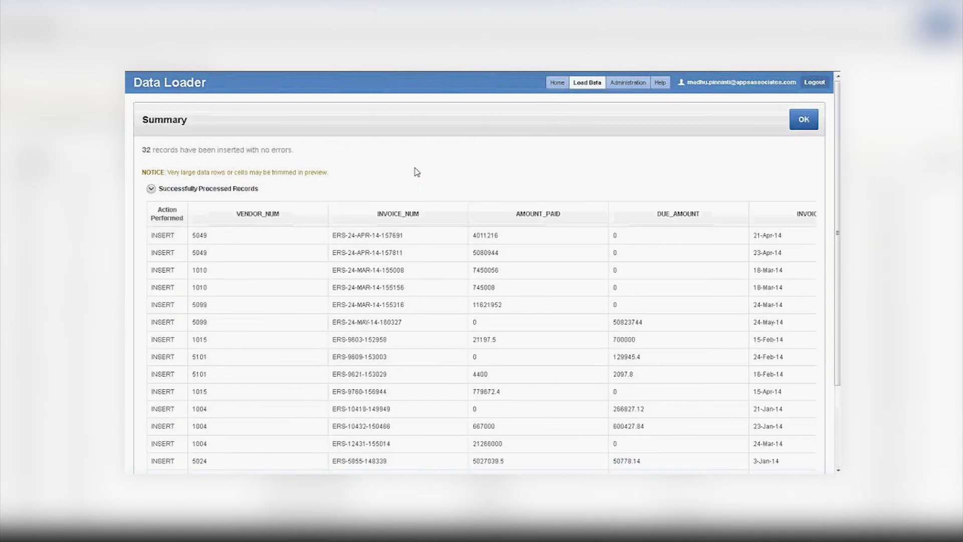
left_click_drag(144, 153, 157, 152)
left_click(808, 126)
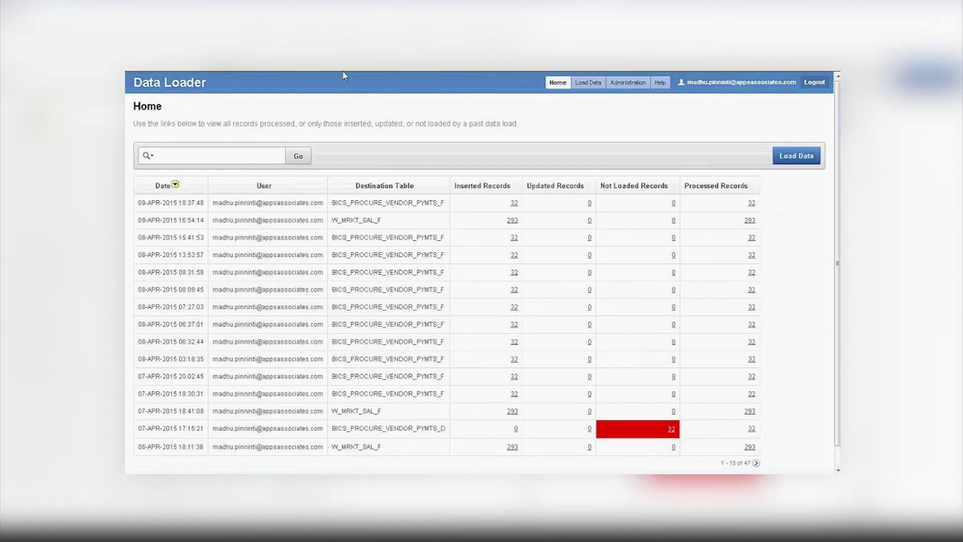
- Switch back to the Oracle BI dashboard and refresh the Invoice Summary table
mouse_move(345, 73)
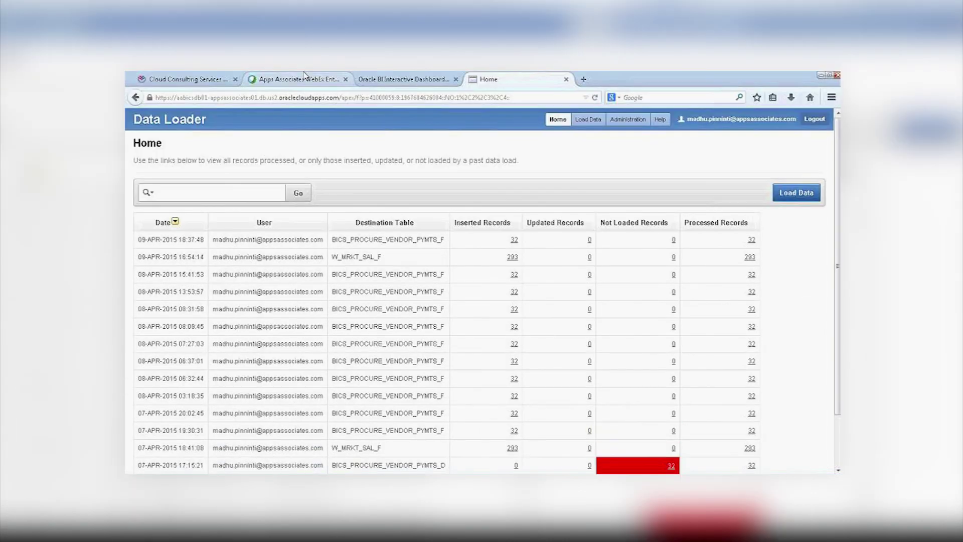
left_click(298, 80)
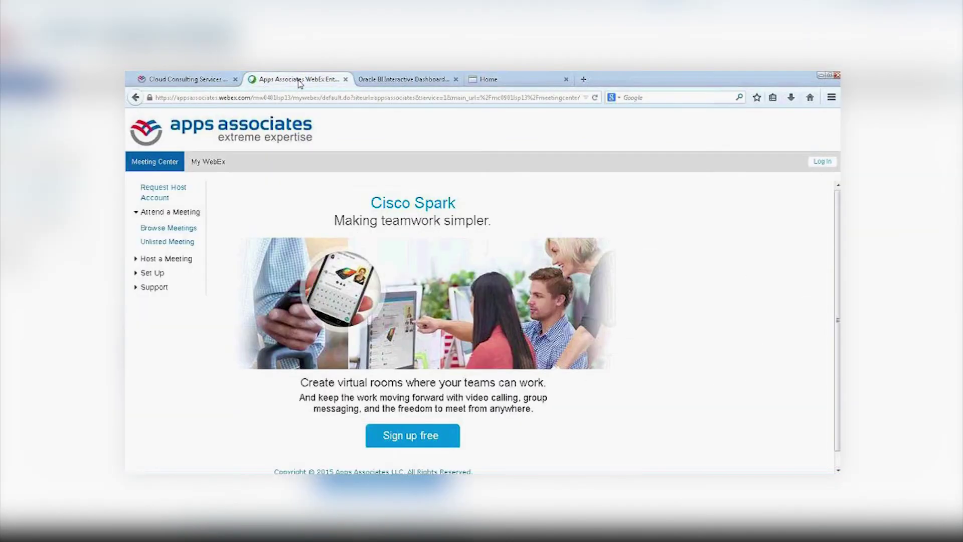
left_click(377, 82)
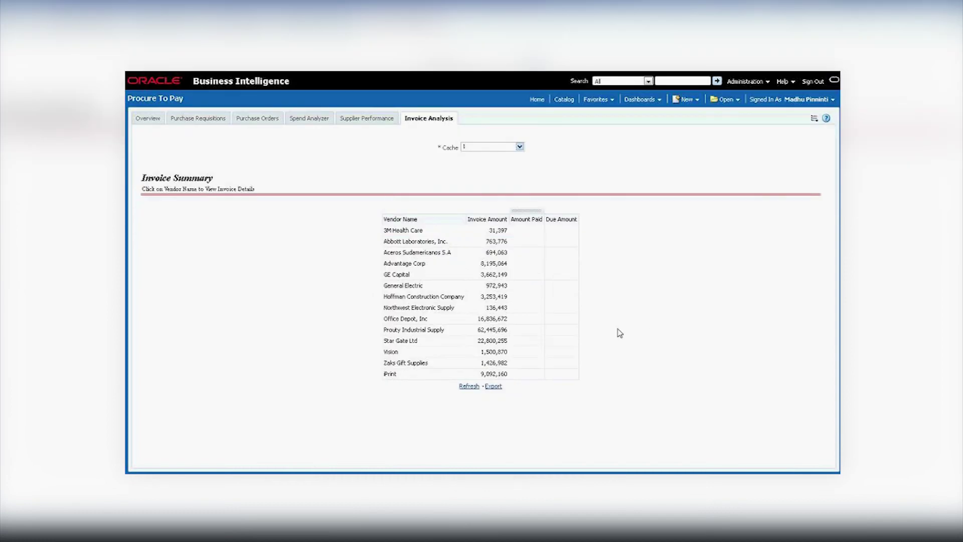
left_click(469, 386)
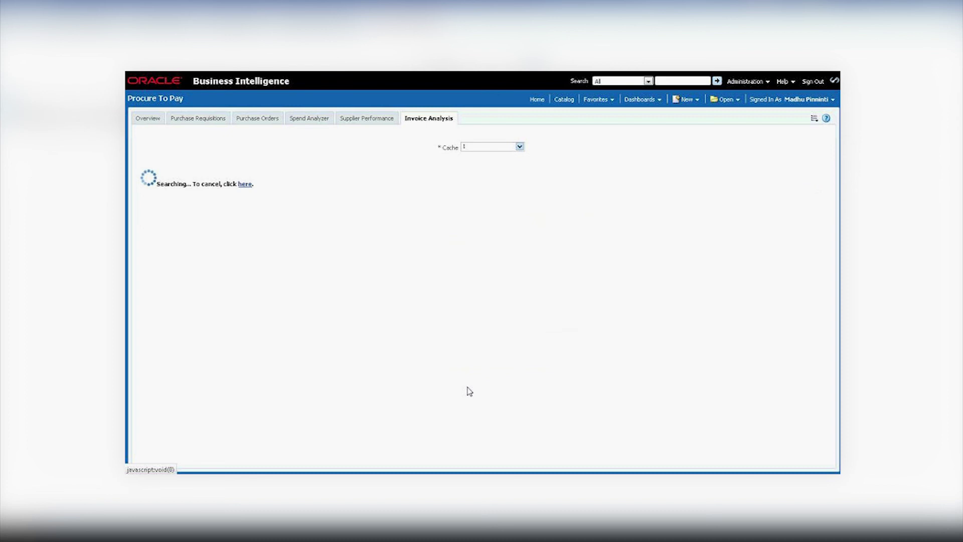